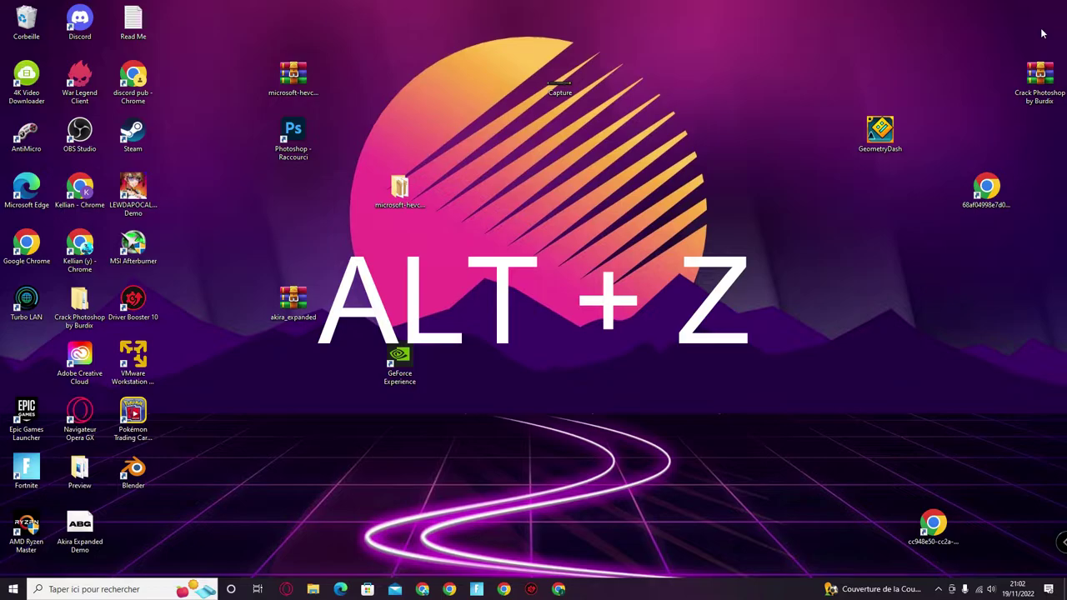
Open the GeForce Experience overlay and view the start form of Diffusion en direct, returning to the overlay's main view.
key("alt+z")
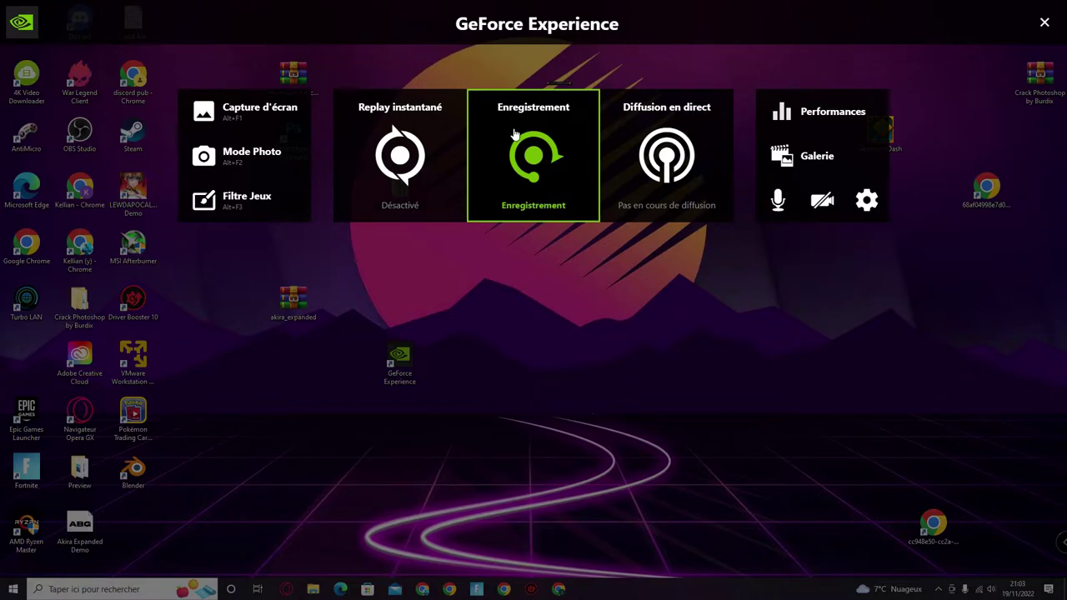
left_click(670, 136)
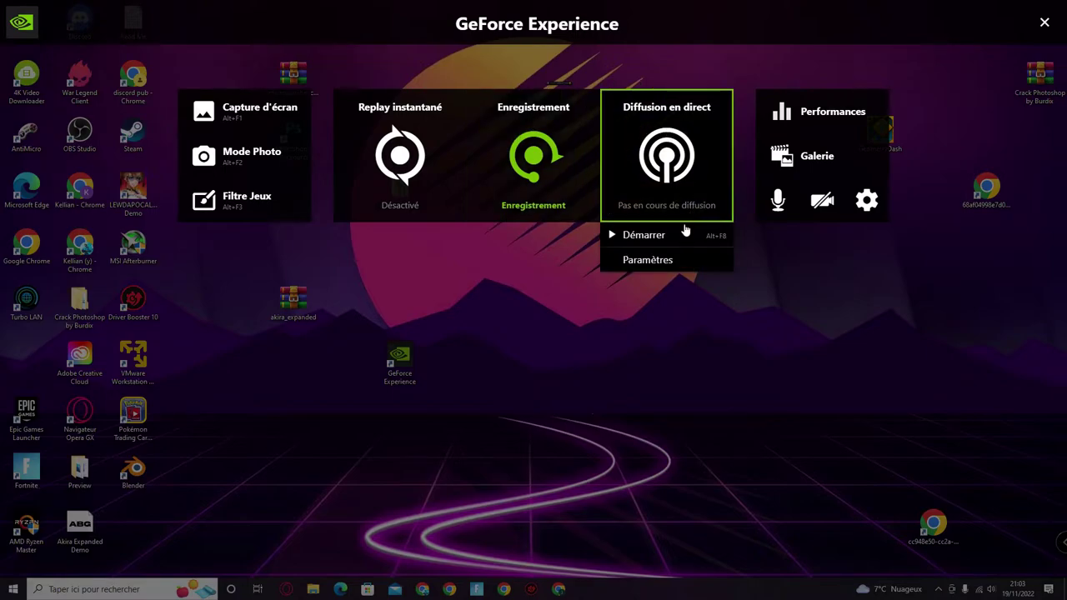
left_click(680, 236)
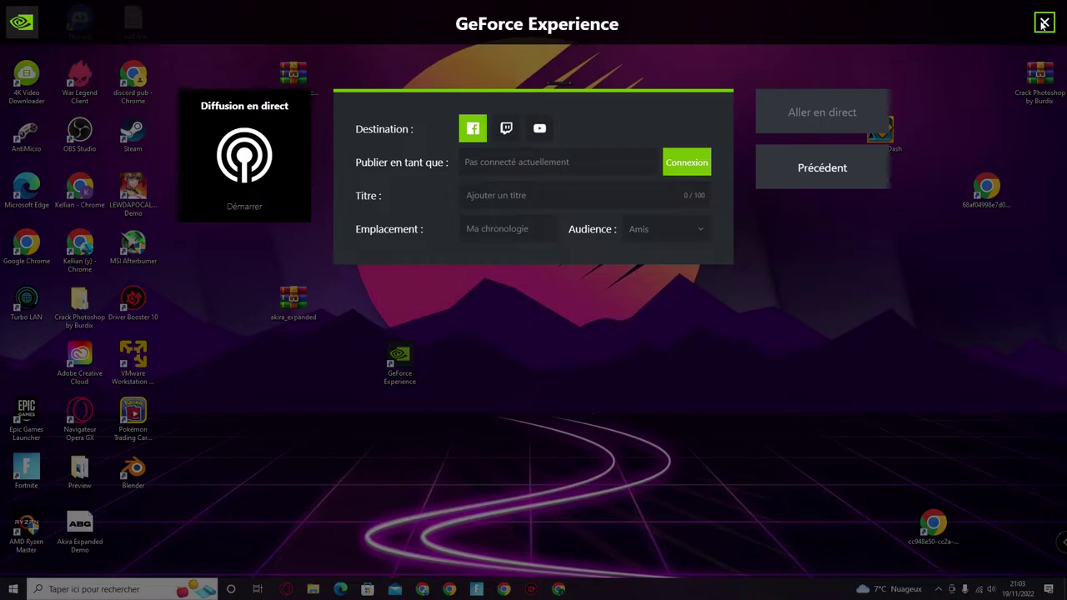
left_click(829, 178)
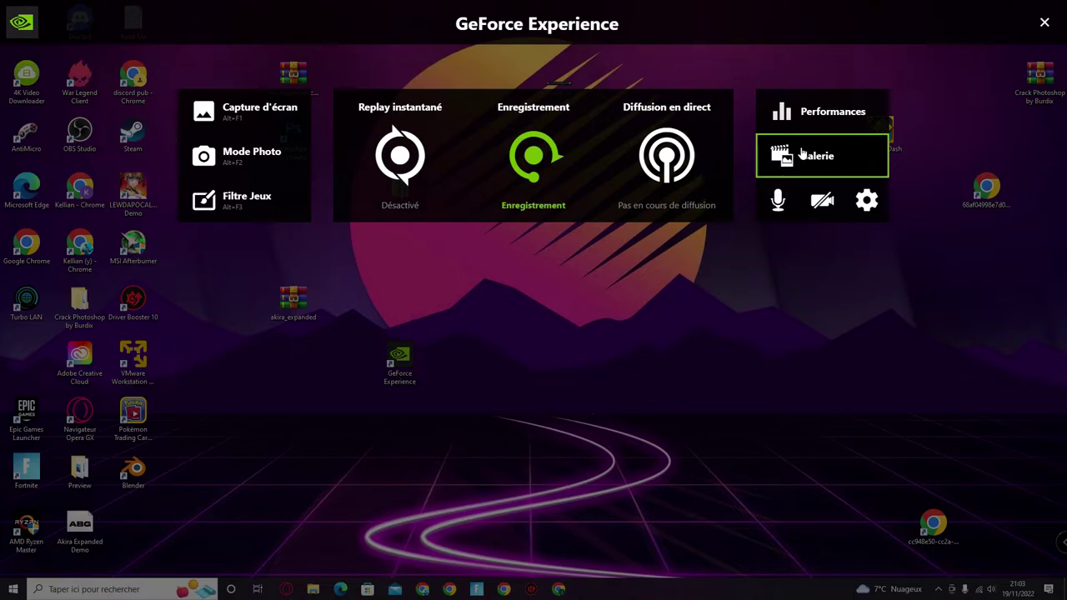
Open the overlay settings and review the Connexion and Disposition de l'affichage tête haute pages.
left_click(864, 199)
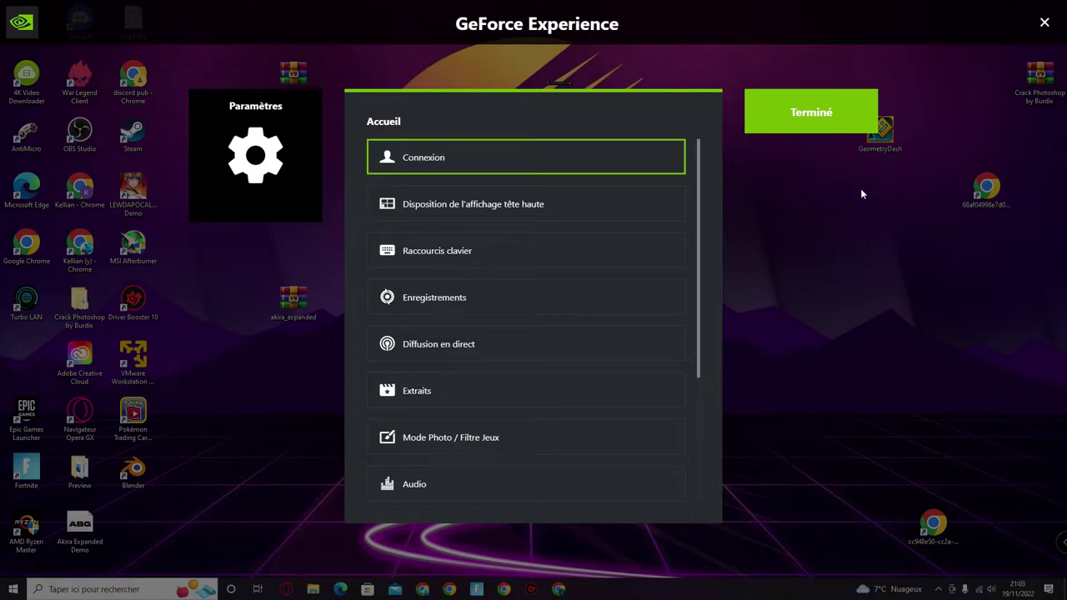
left_click(622, 159)
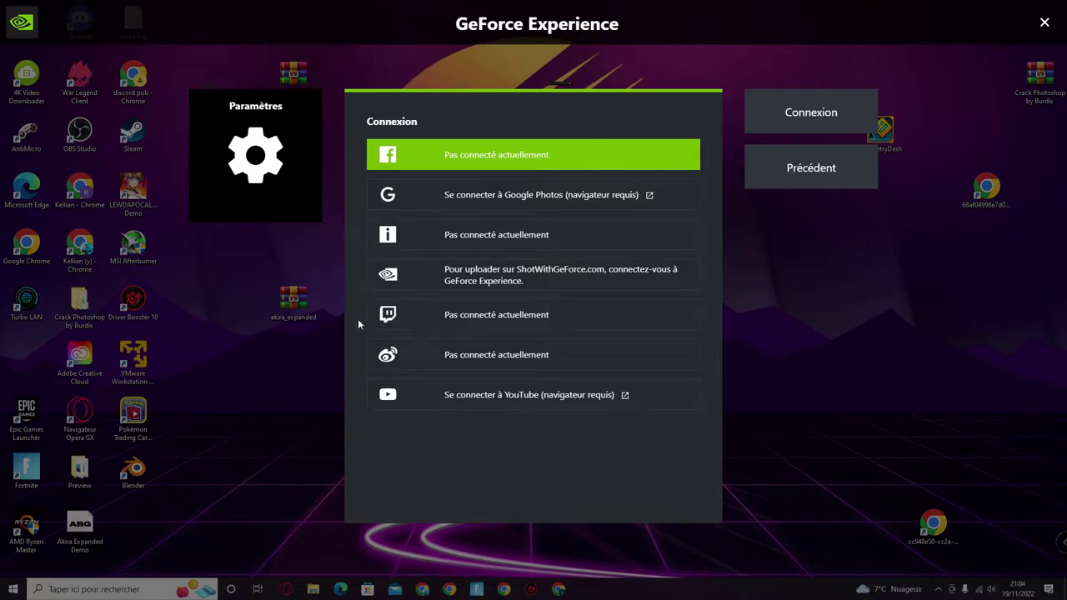
left_click(793, 169)
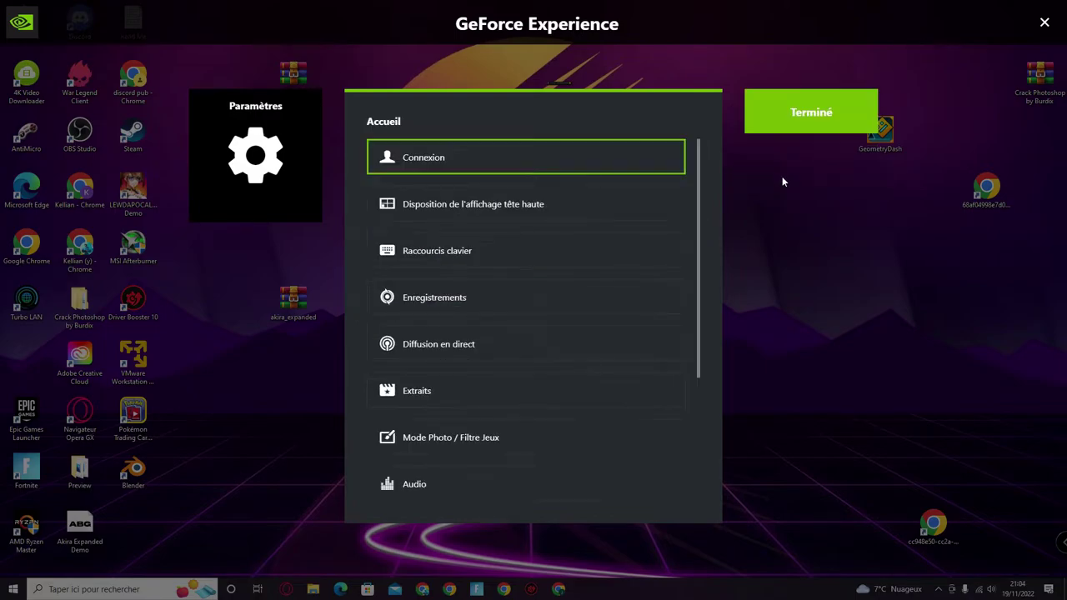
left_click(581, 206)
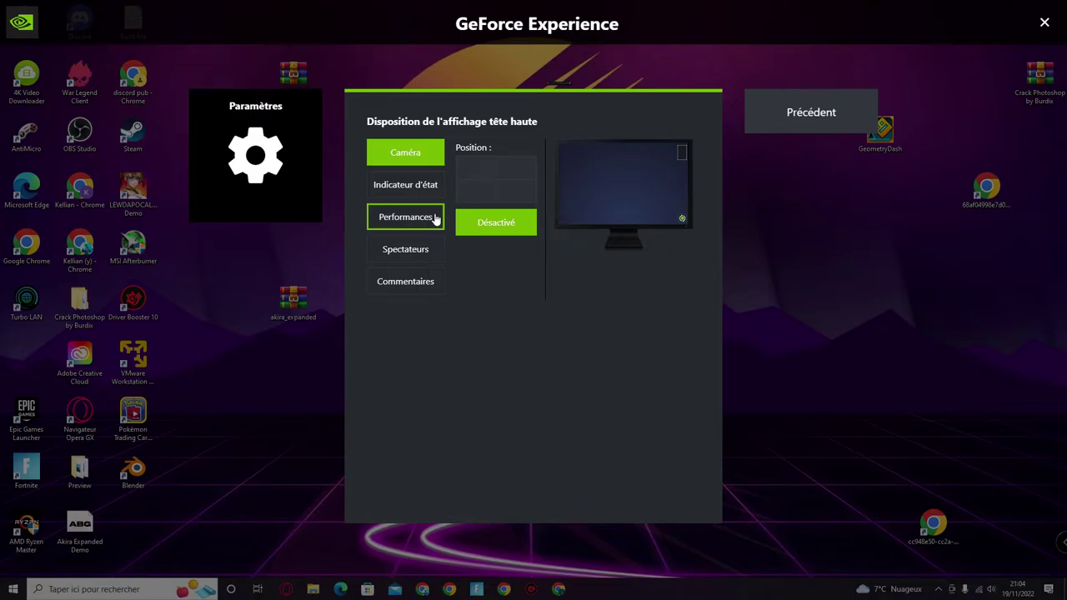
left_click(834, 112)
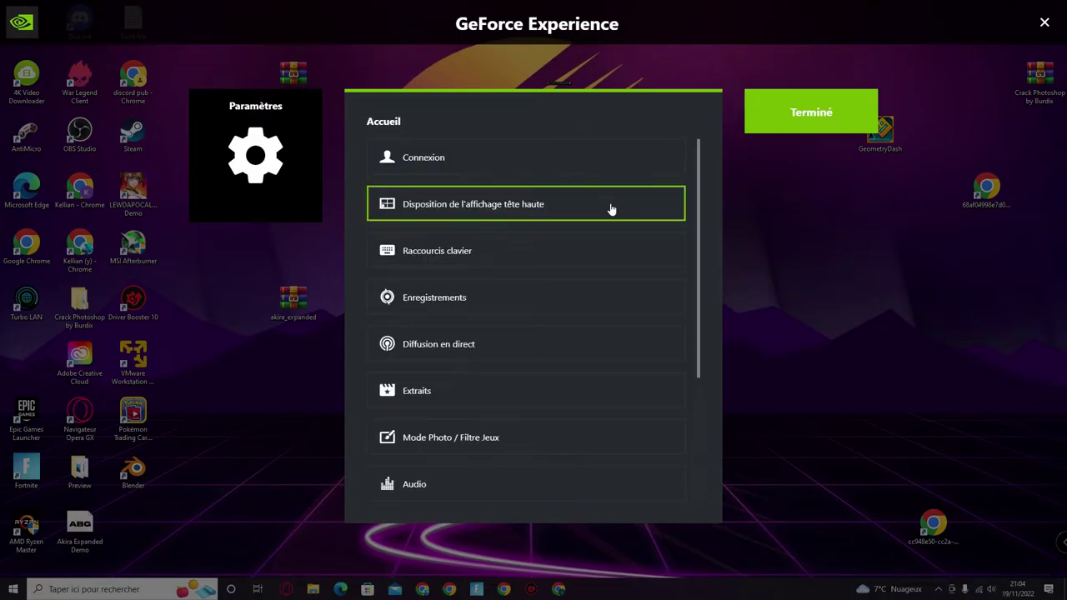
Review the Raccourcis clavier settings, from the general shortcuts through recording, live streaming and custom overlays.
left_click(591, 245)
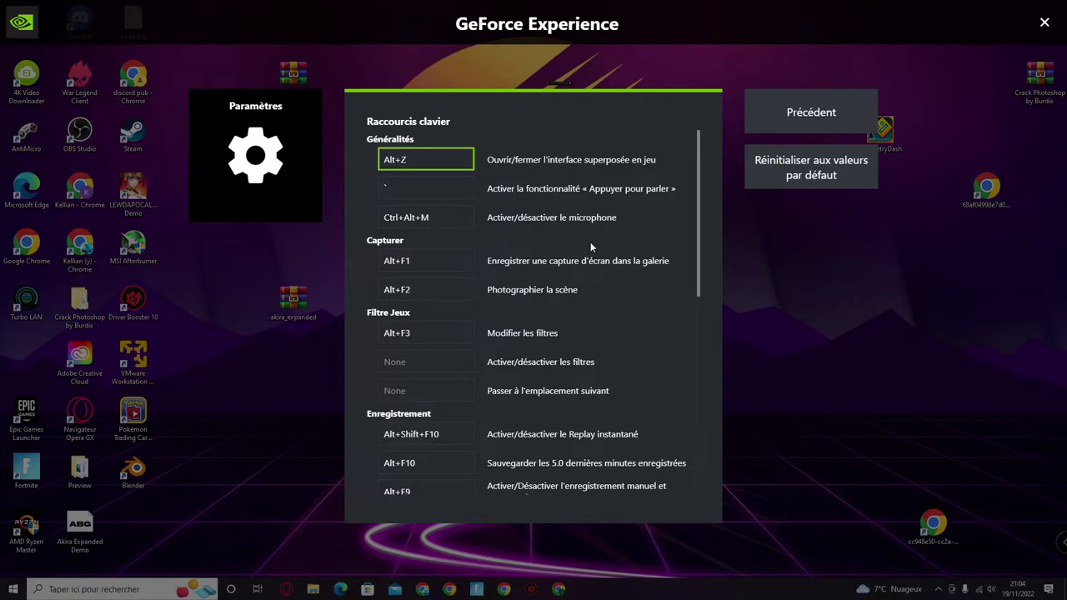
scroll(514, 253, "down", 3)
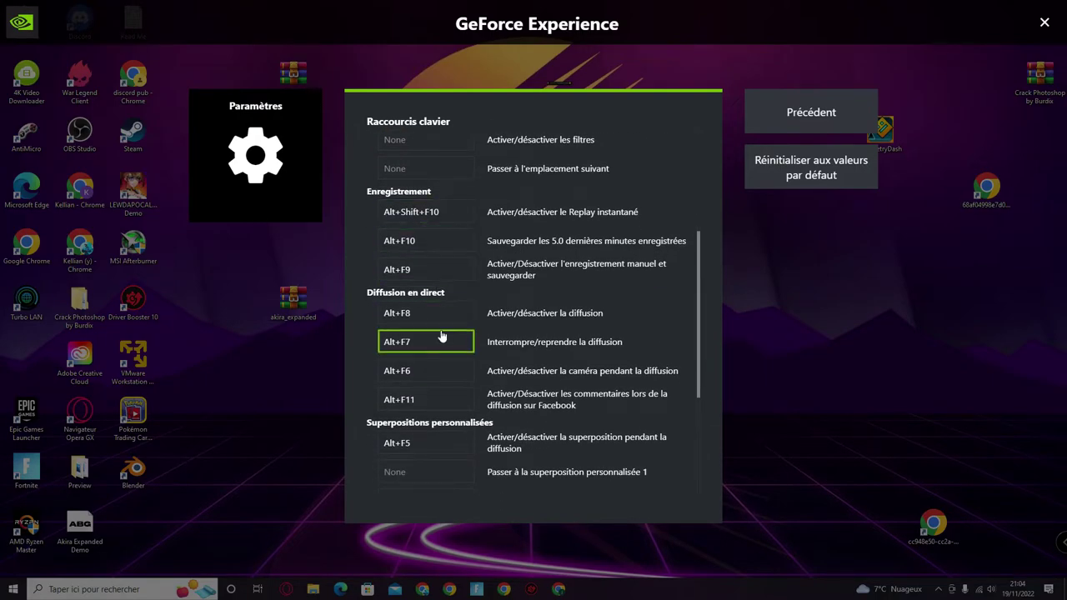
scroll(441, 336, "down", 1)
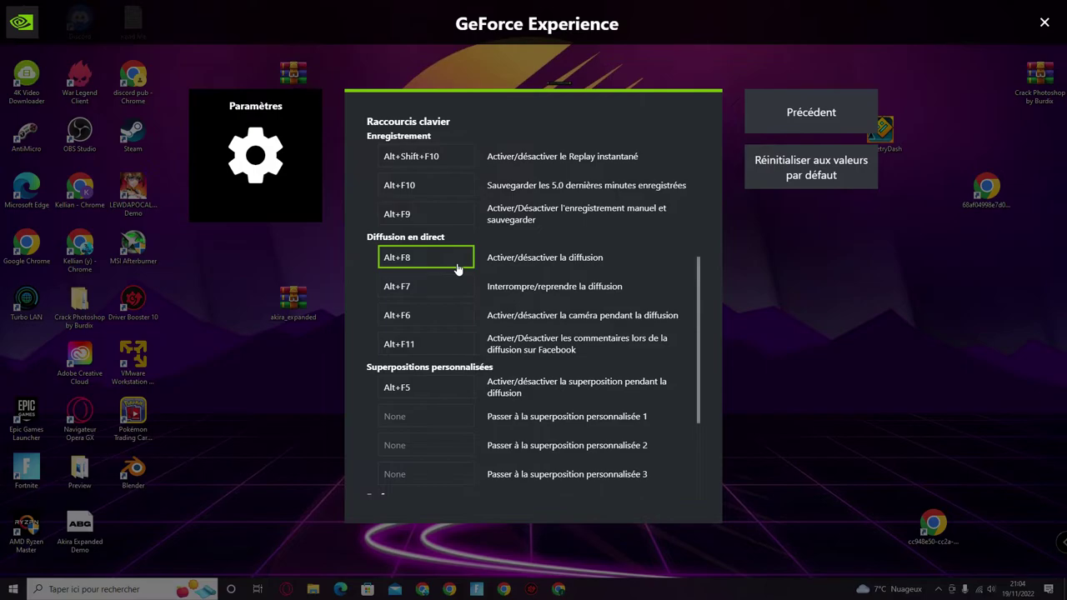
scroll(457, 269, "down", 1)
scroll(457, 269, "up", 1)
left_click(795, 117)
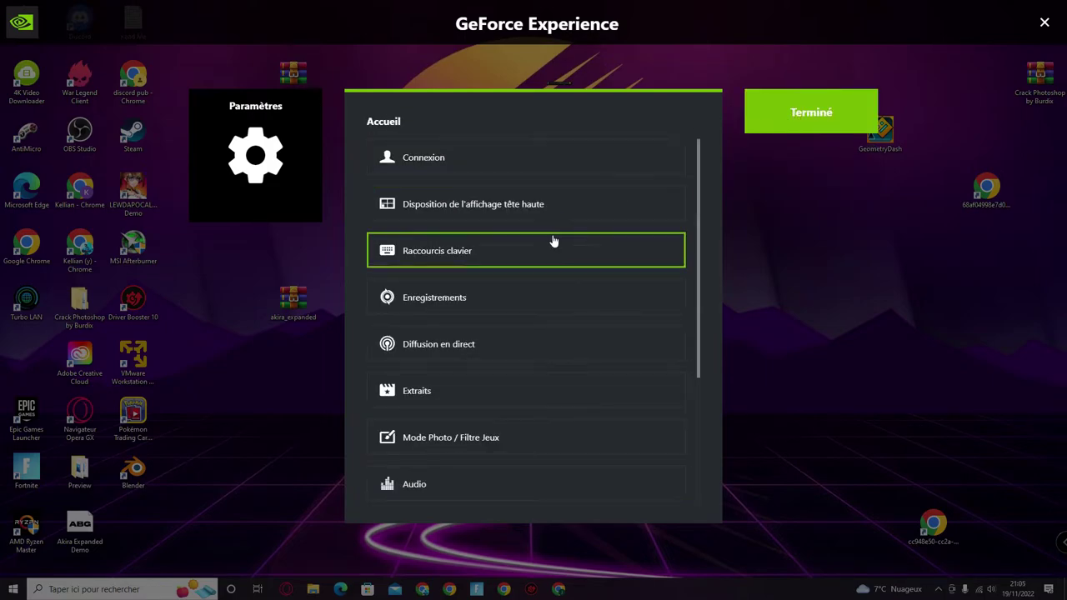
Review the Diffusion en direct settings, from destination and quality to custom overlays and the Twitch server.
scroll(542, 289, "down", 1)
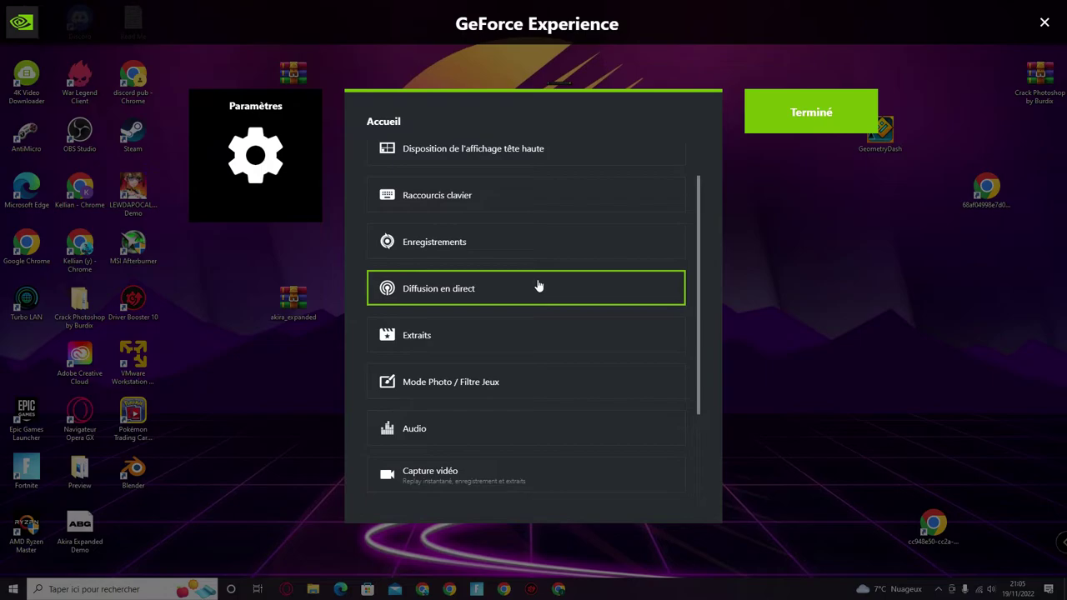
left_click(537, 286)
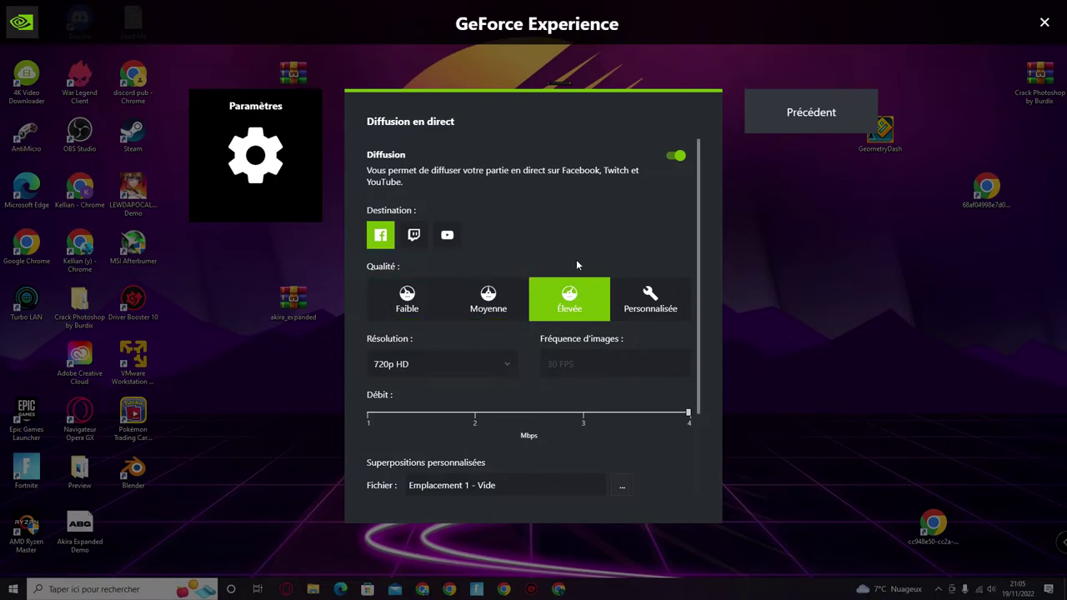
scroll(576, 259, "down", 1)
scroll(576, 264, "down", 3)
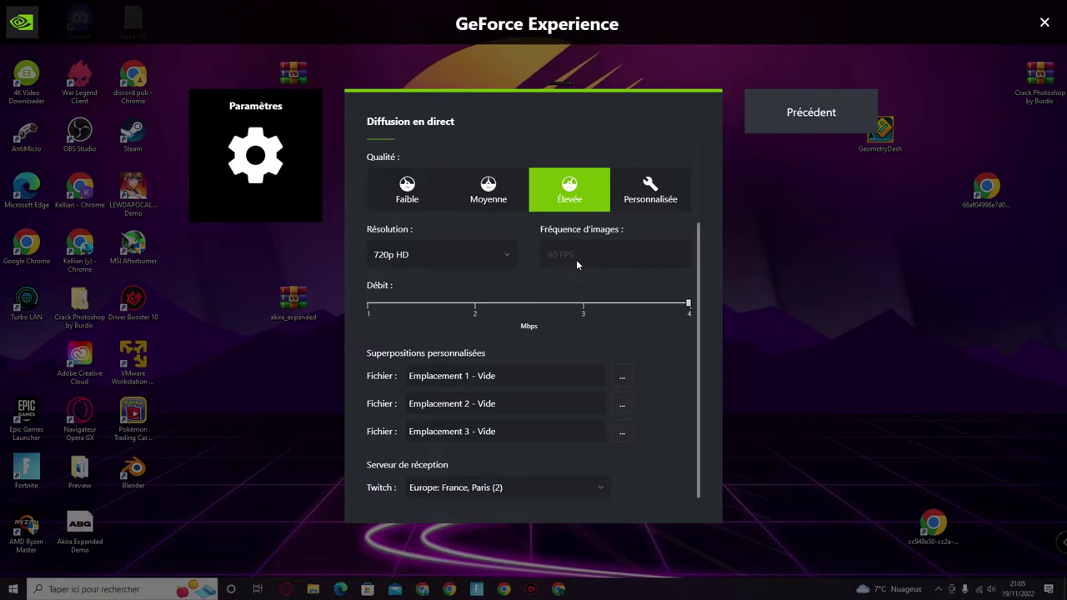
scroll(575, 286, "up", 1)
scroll(575, 286, "up", 3)
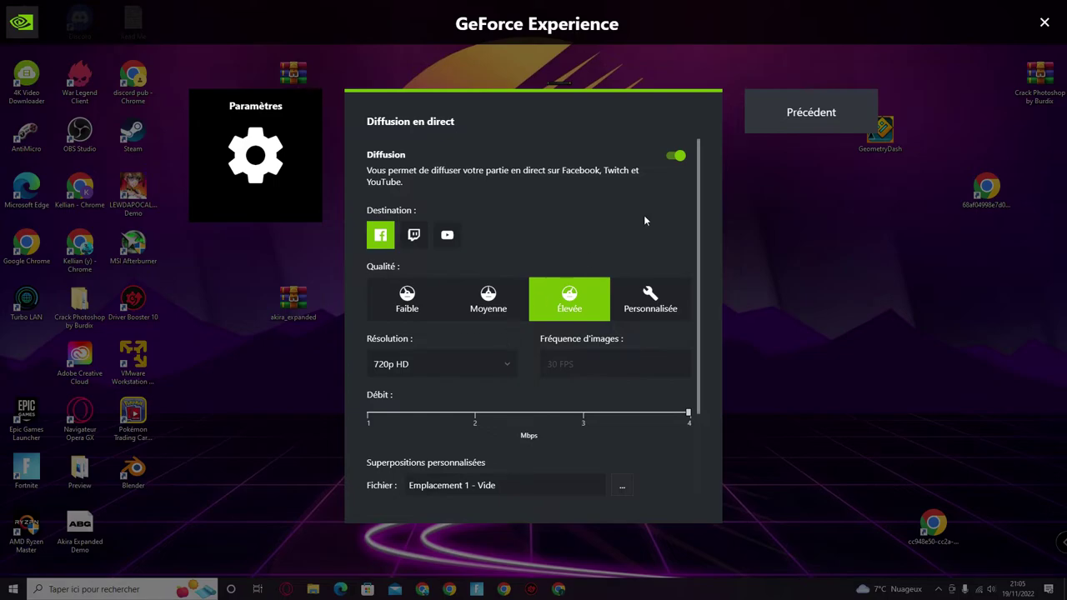
left_click(849, 123)
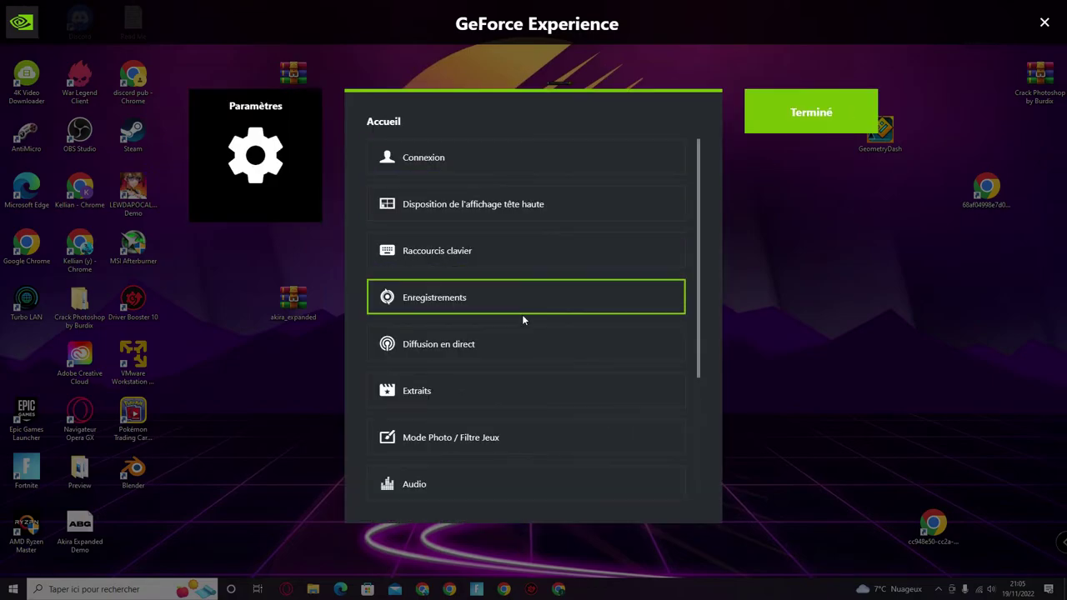
Review the Extraits capture and storage settings, and the Mode Photo / Filtre Jeux page.
scroll(522, 314, "down", 1)
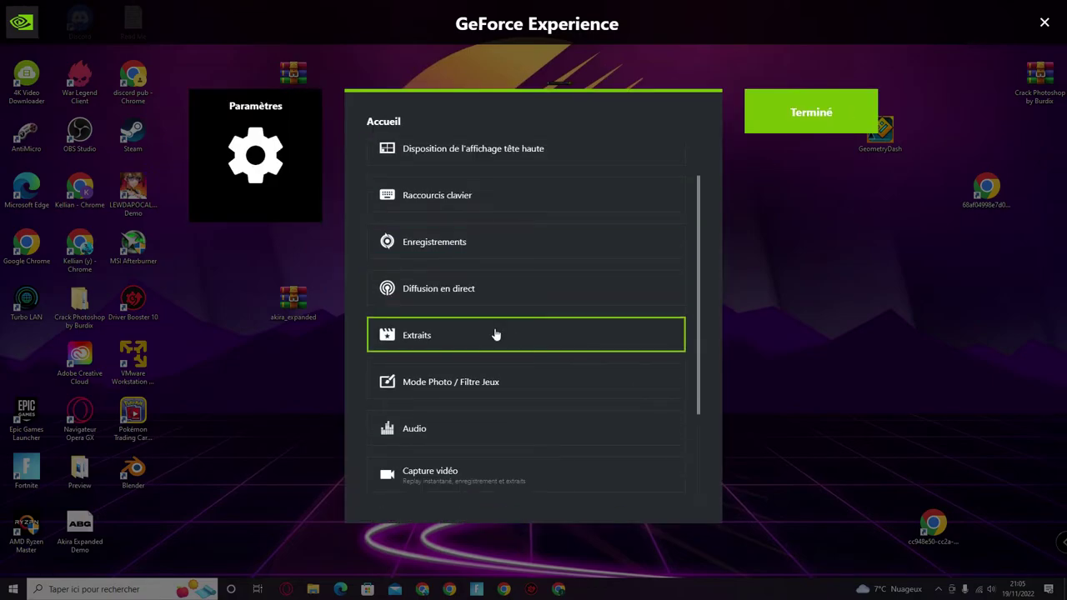
left_click(494, 333)
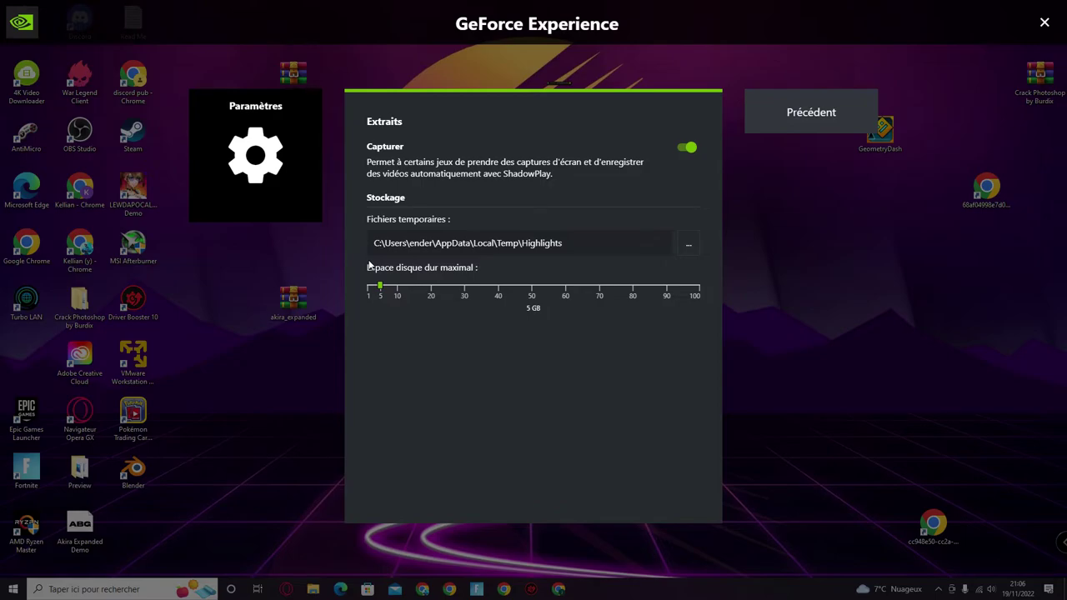
left_click(767, 127)
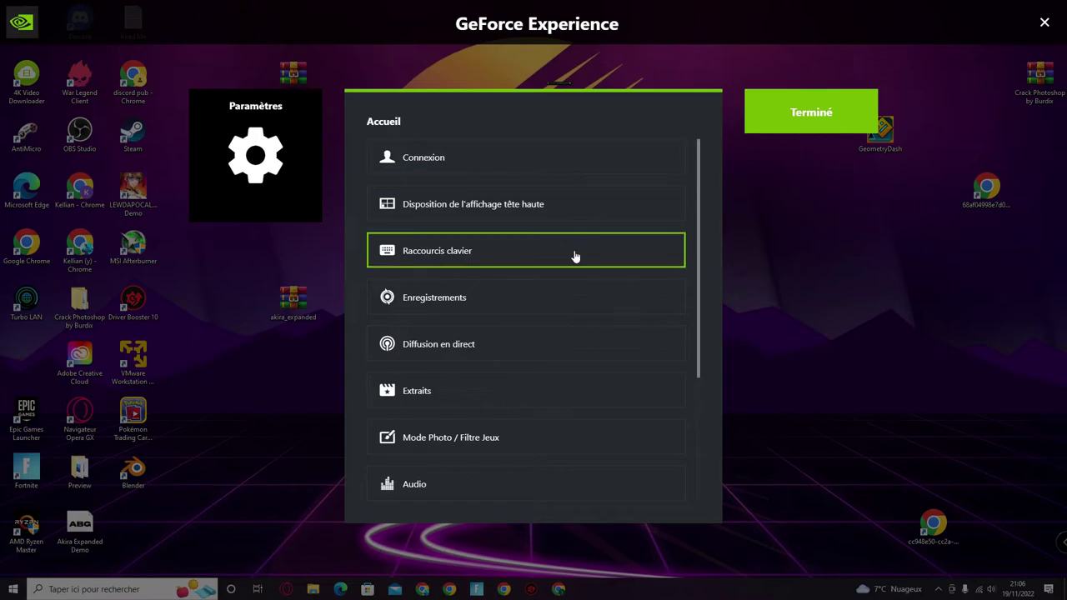
scroll(575, 256, "down", 2)
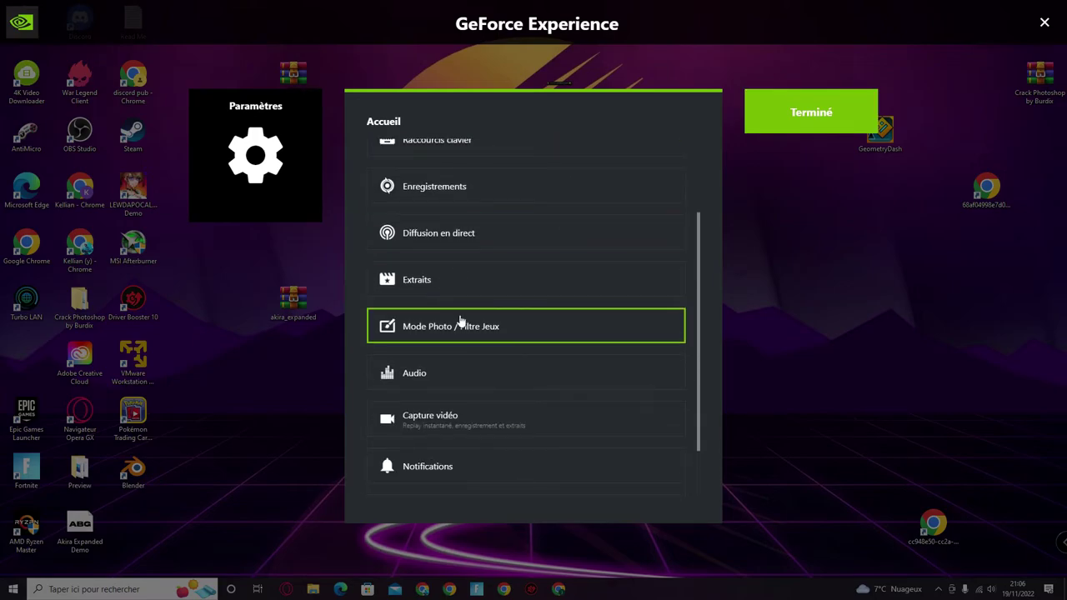
left_click(510, 328)
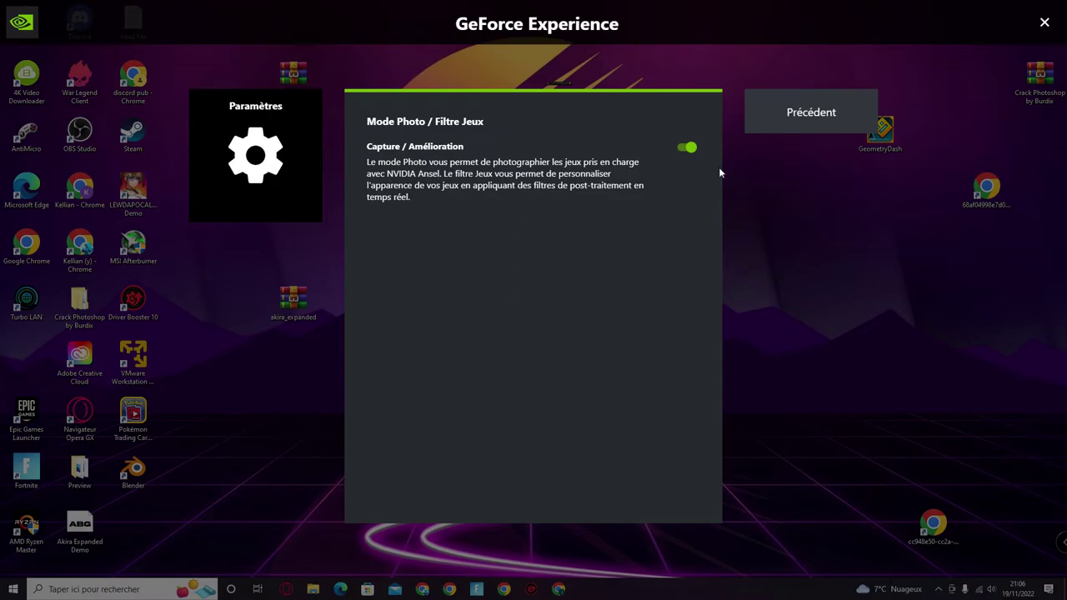
left_click(806, 123)
Review the Audio settings for system sound volume, microphone and audio tracks, and return to the settings list.
scroll(451, 341, "down", 2)
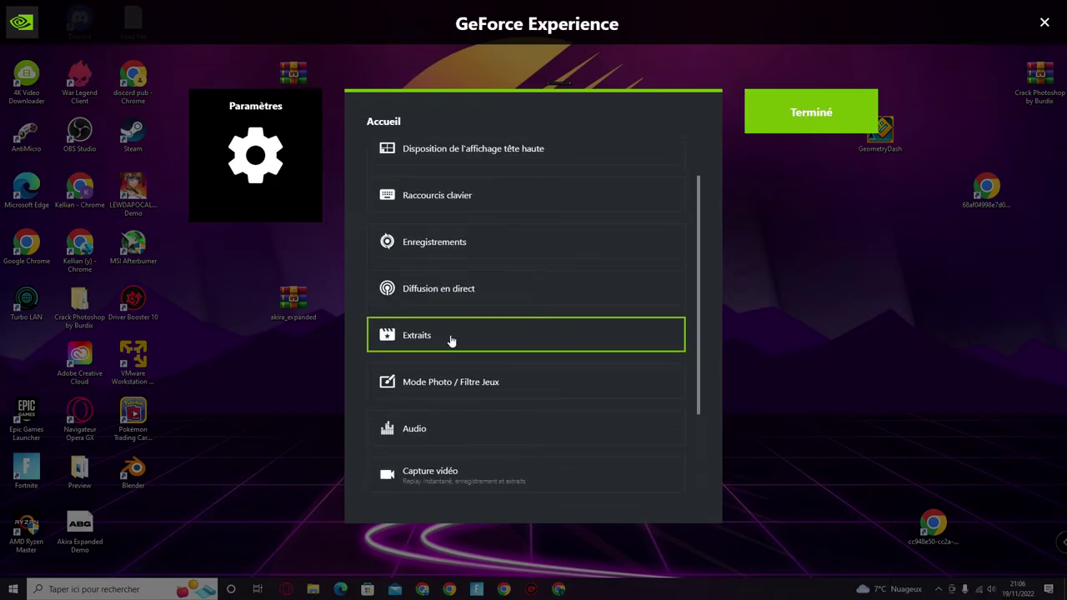
left_click(462, 379)
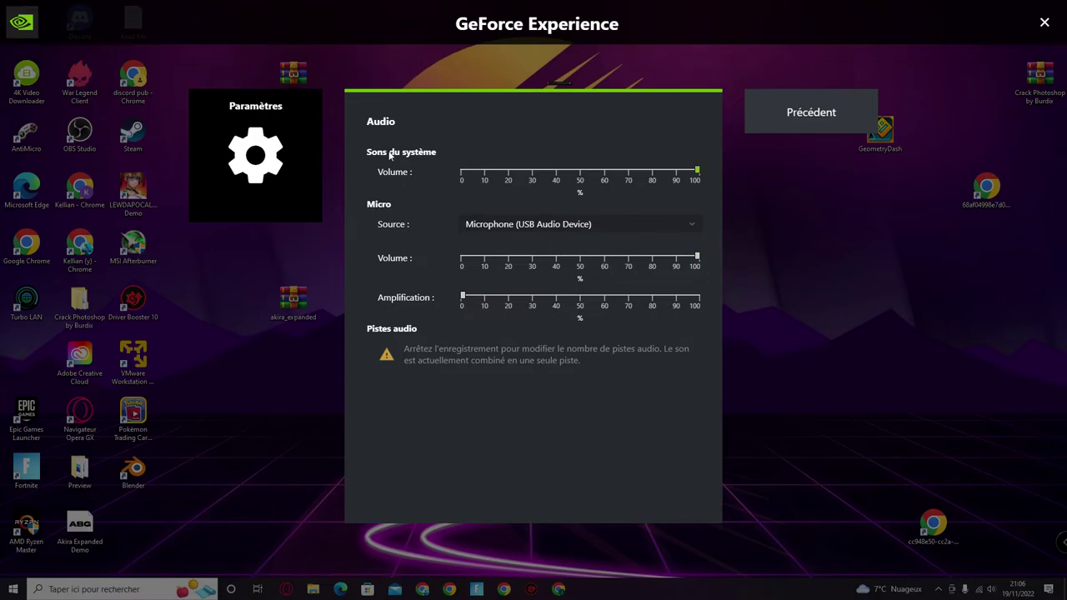
left_click_drag(690, 173, 581, 189)
left_click(806, 119)
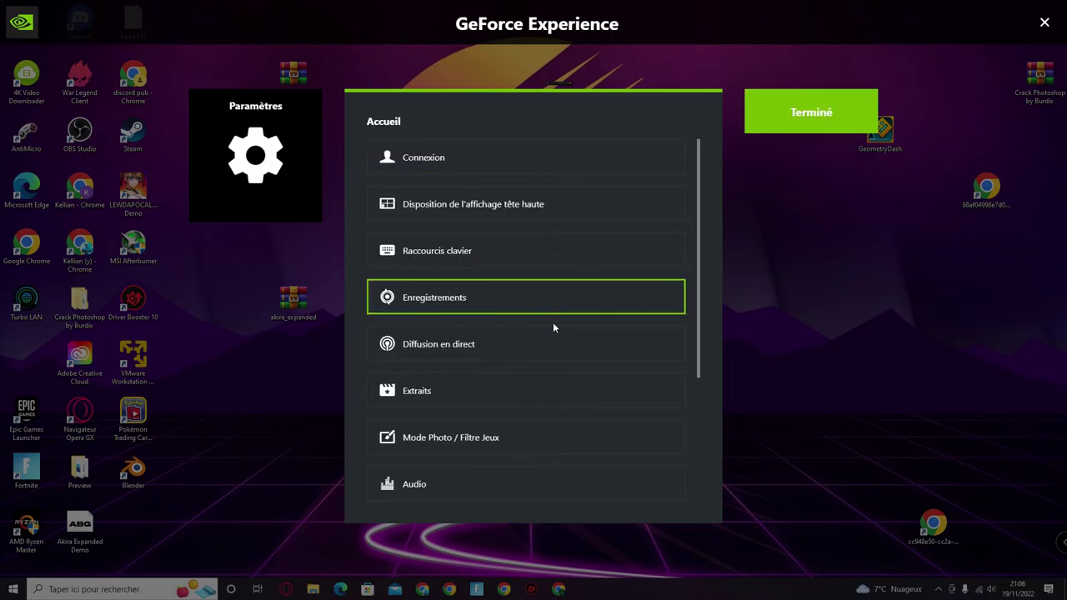
Review the Capture vidéo settings for replay duration, quality, resolution, frame rate and bitrate.
scroll(547, 316, "down", 2)
scroll(547, 321, "down", 1)
left_click(534, 342)
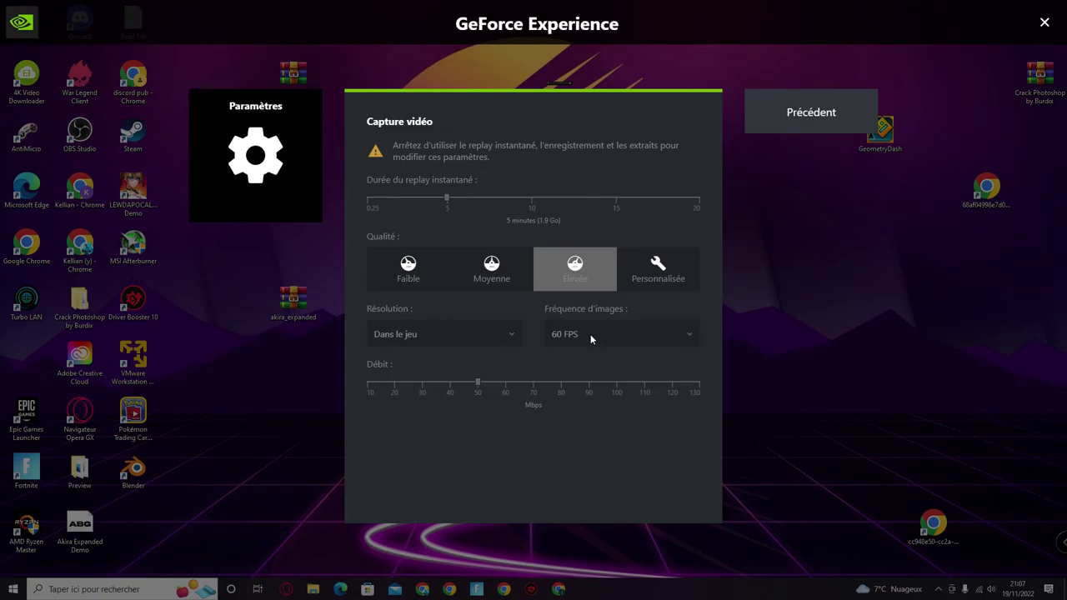
left_click(804, 111)
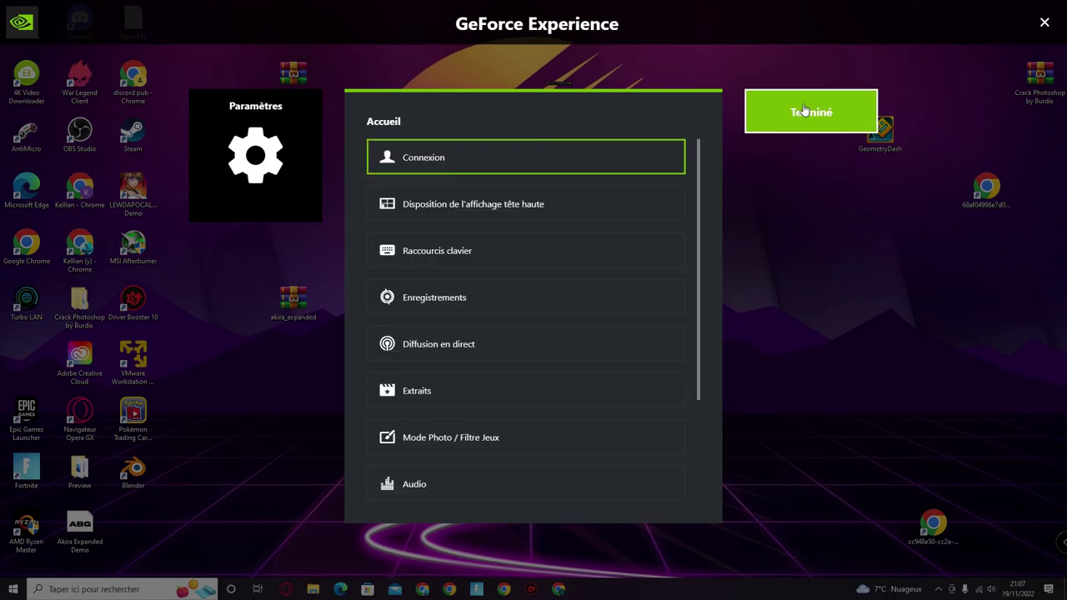
View the Suivi des performances settings page and return to the settings list.
scroll(564, 247, "down", 4)
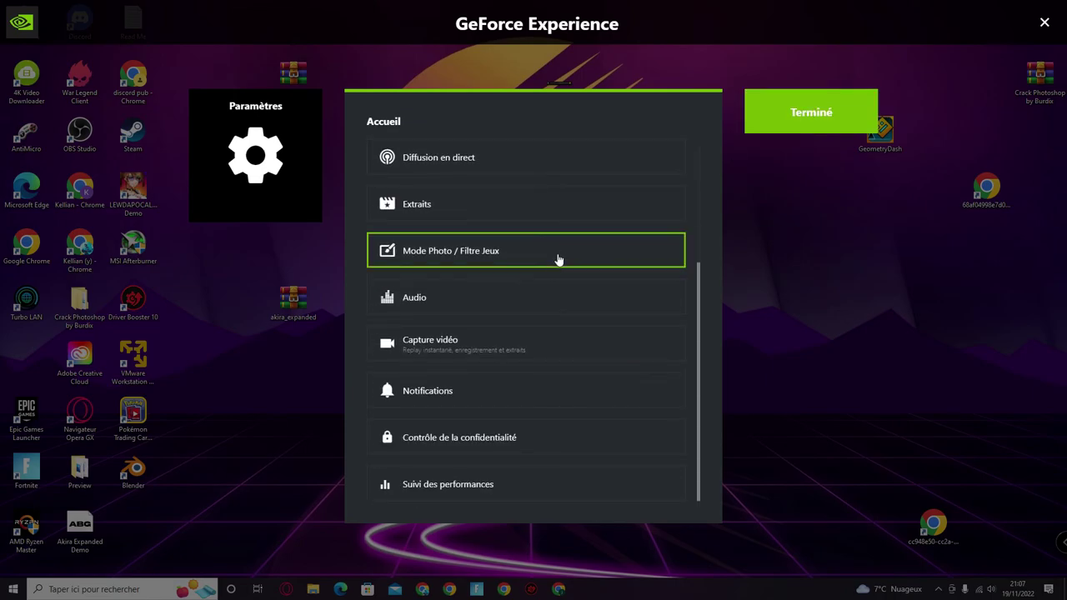
left_click(496, 485)
left_click(796, 125)
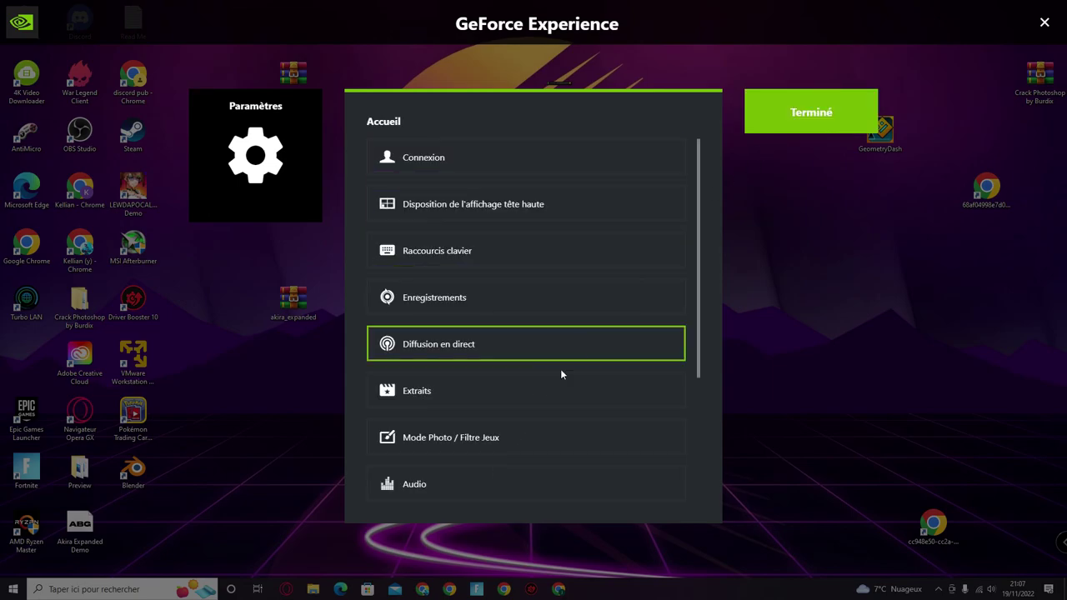
Recheck the Mode Photo / Filtre Jeux page and leave the settings for the overlay's main view.
left_click(536, 437)
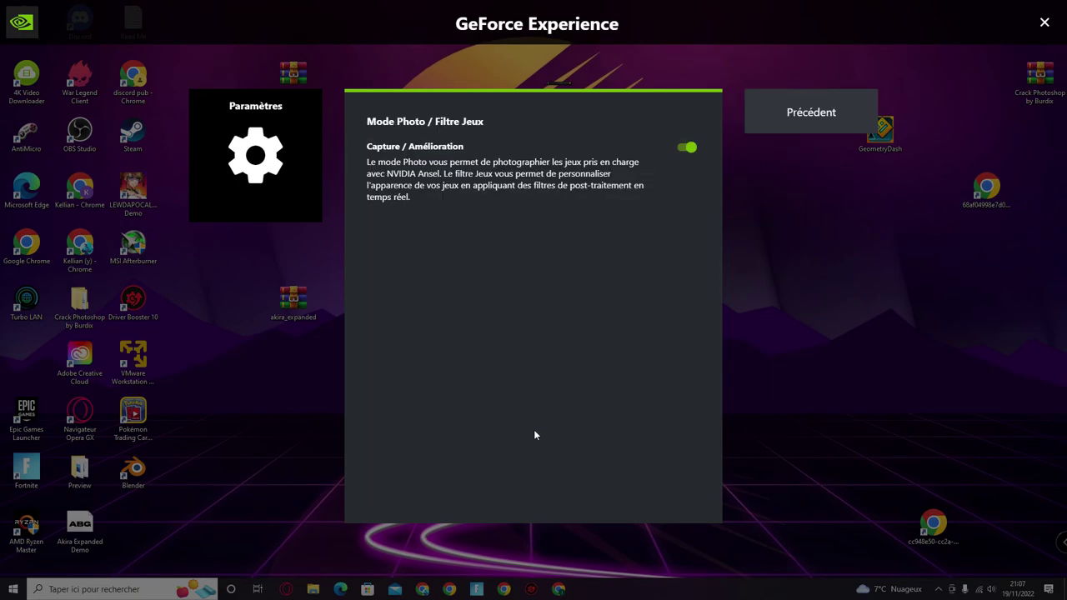
left_click(807, 123)
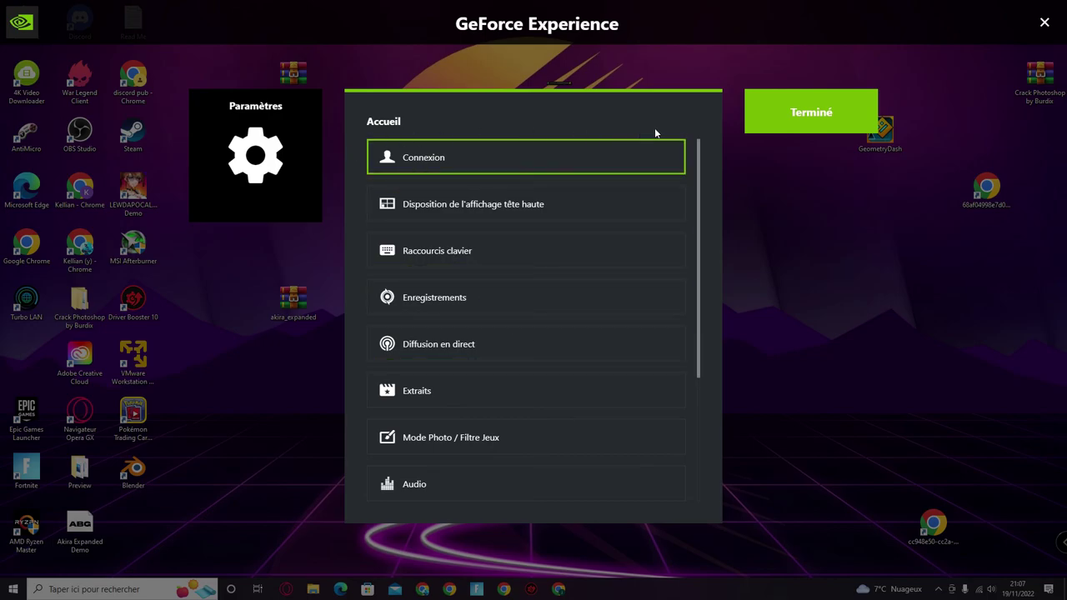
left_click(776, 109)
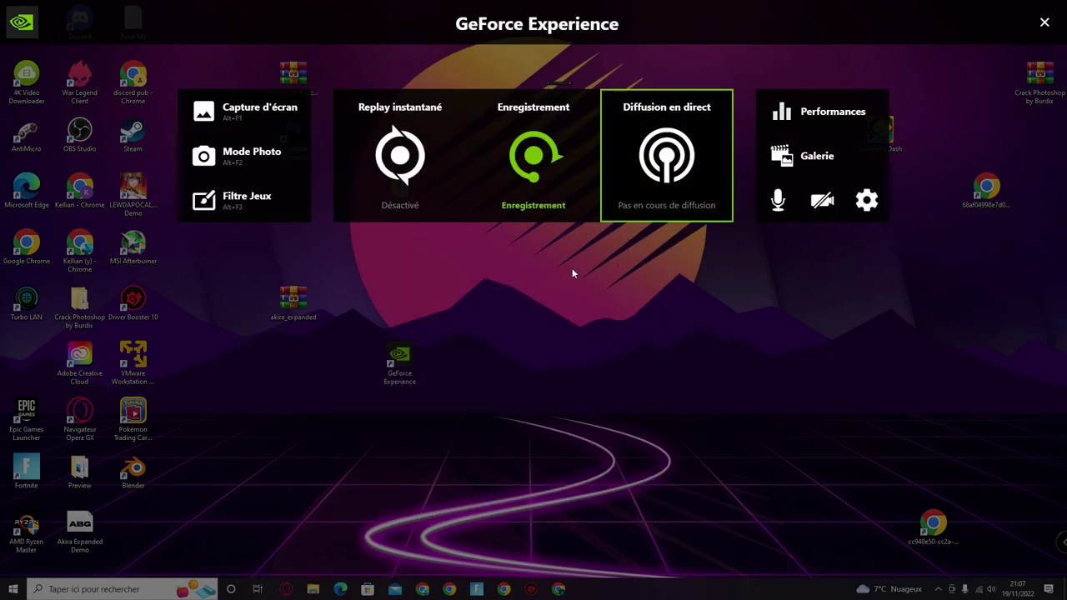